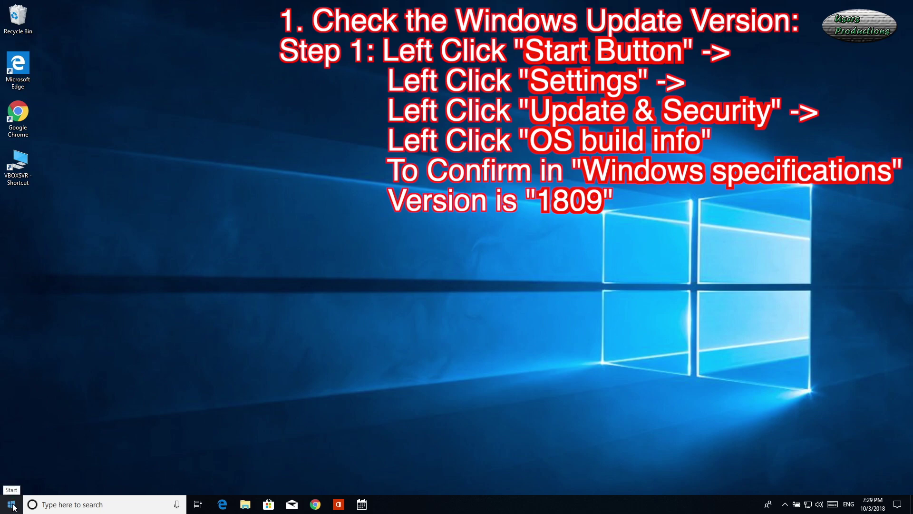
- Open Windows Settings from the Start menu gear icon
click(13, 506)
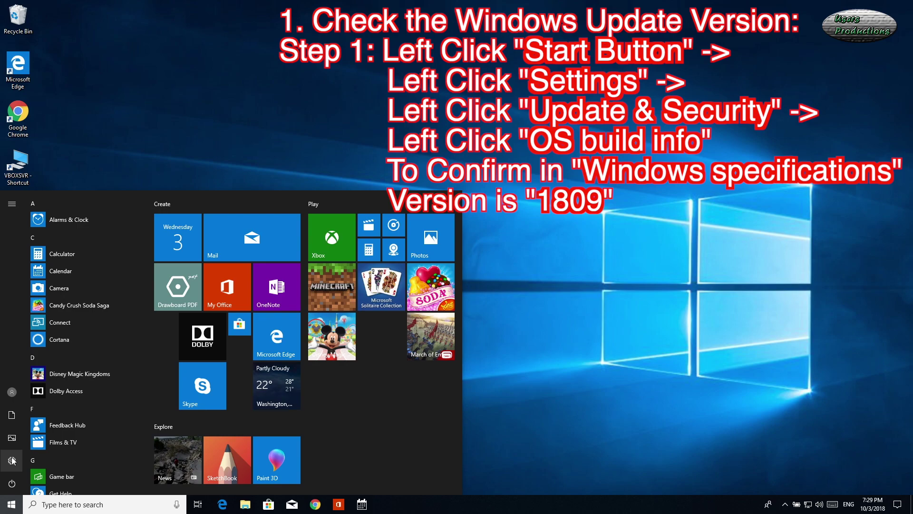
click(12, 460)
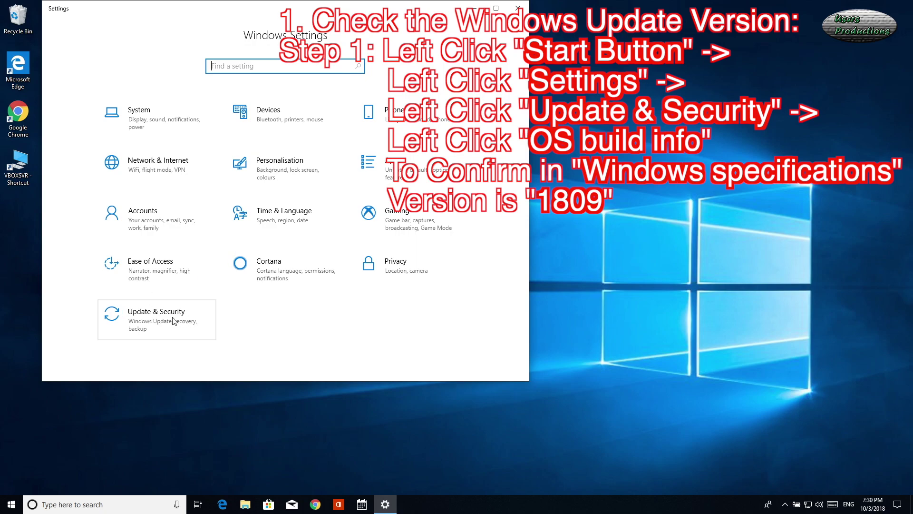
click(163, 314)
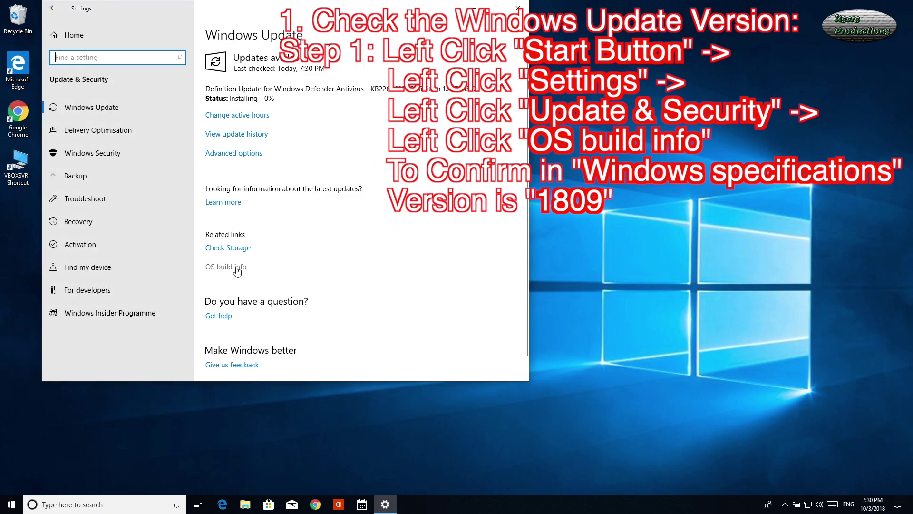
click(236, 270)
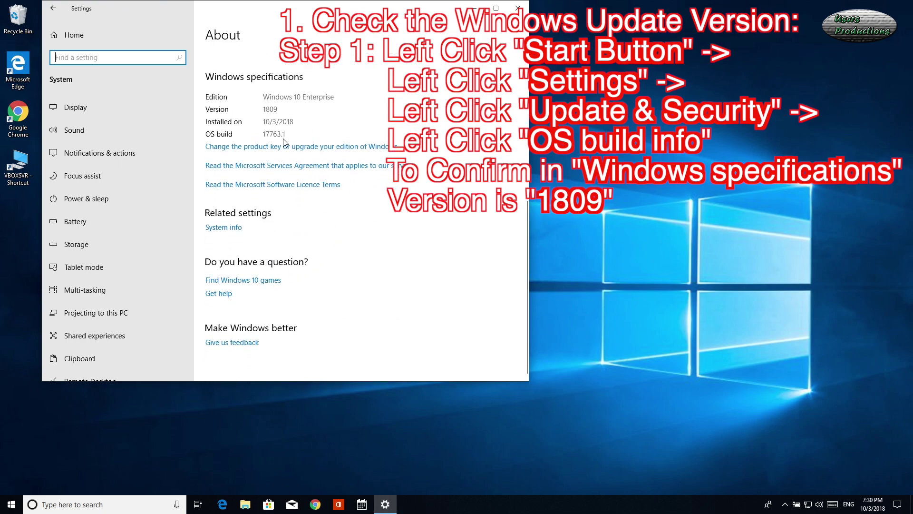
click(266, 109)
click(274, 109)
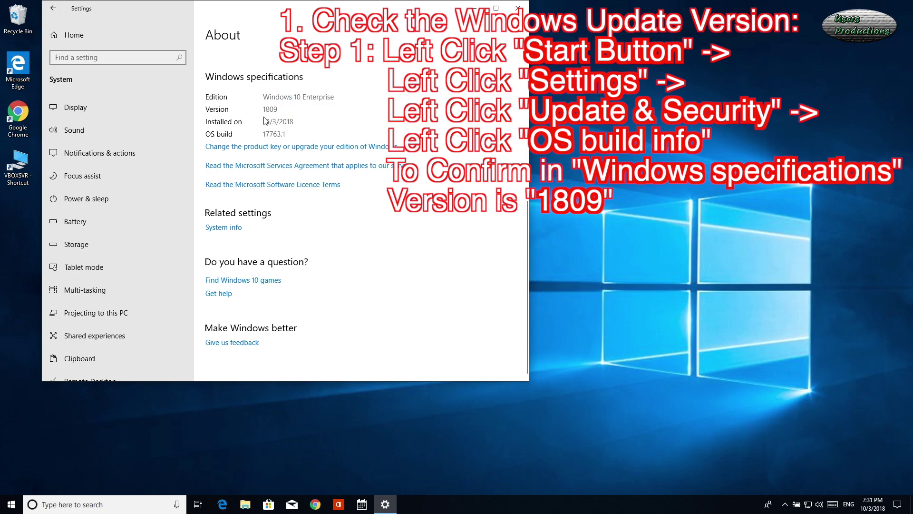
scroll(283, 137, up, 5)
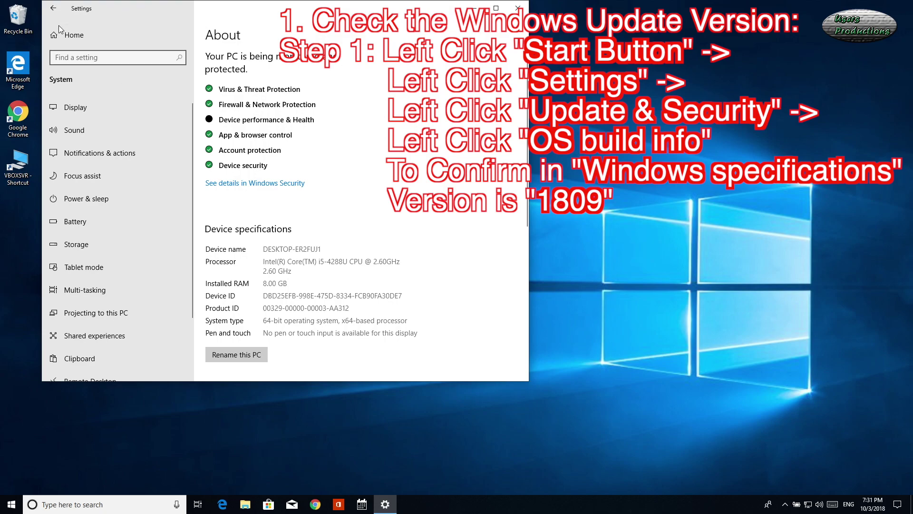
- Go back to the Settings home and open Time & Language > Language
click(53, 8)
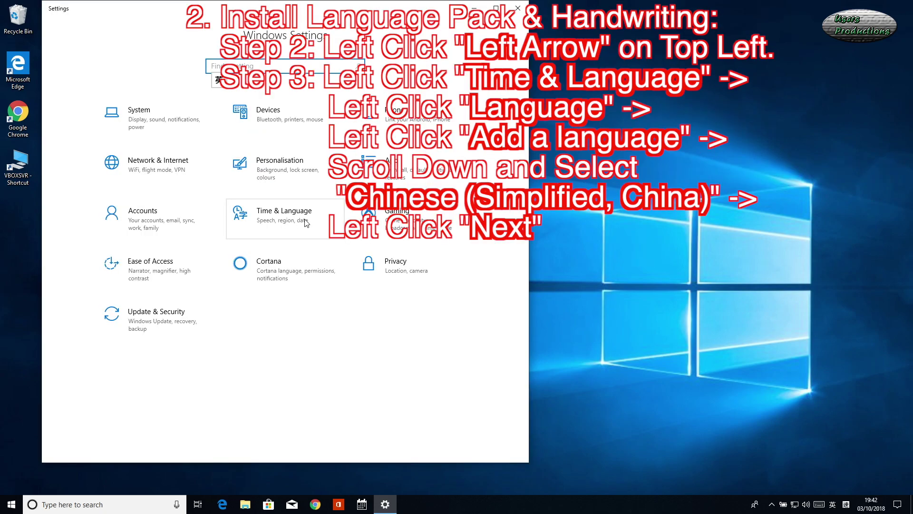
click(284, 215)
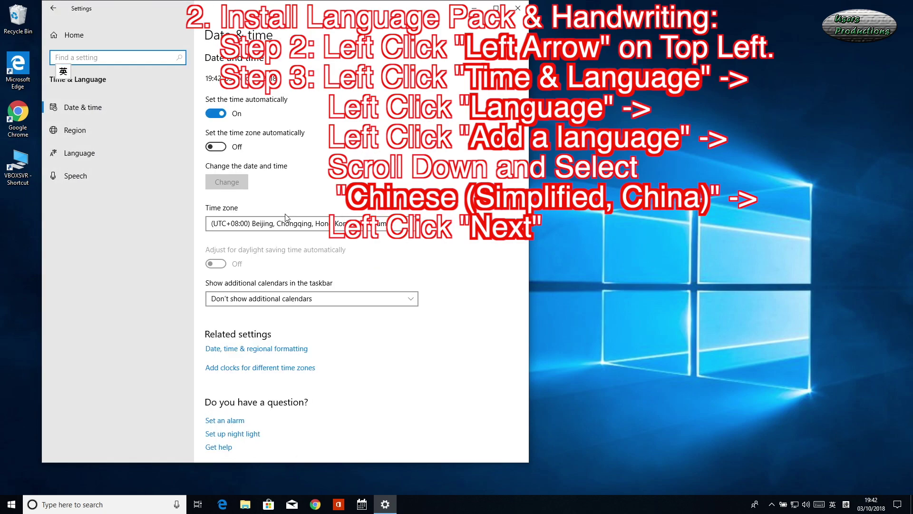
click(91, 154)
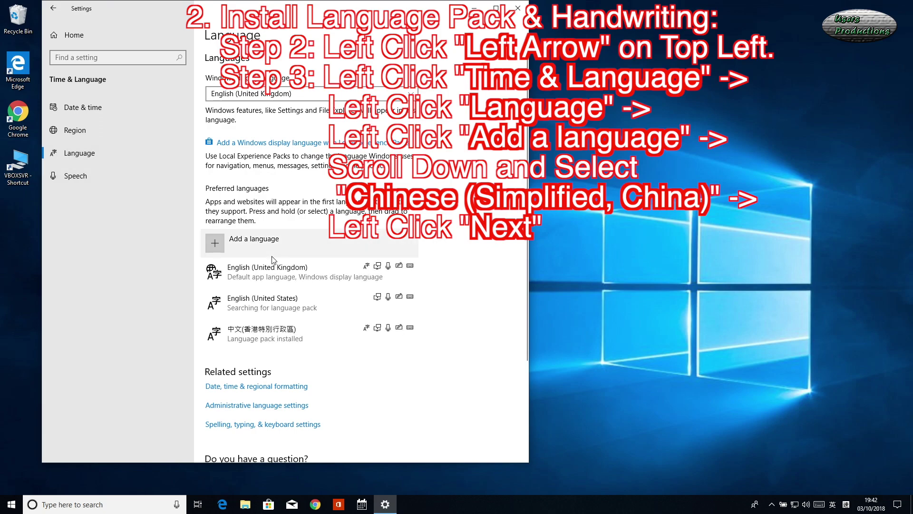
- Add a language, select Chinese (Simplified, China) from the list, and continue
click(215, 243)
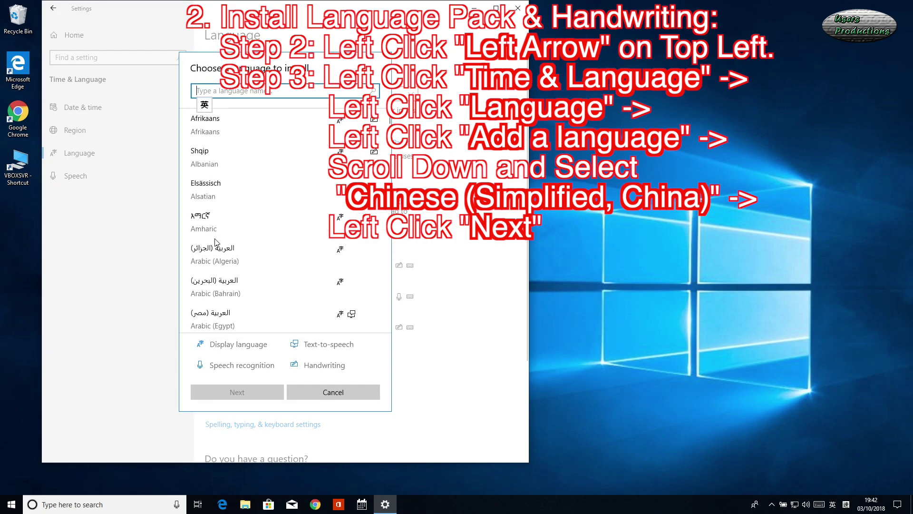
scroll(244, 216, down, 5)
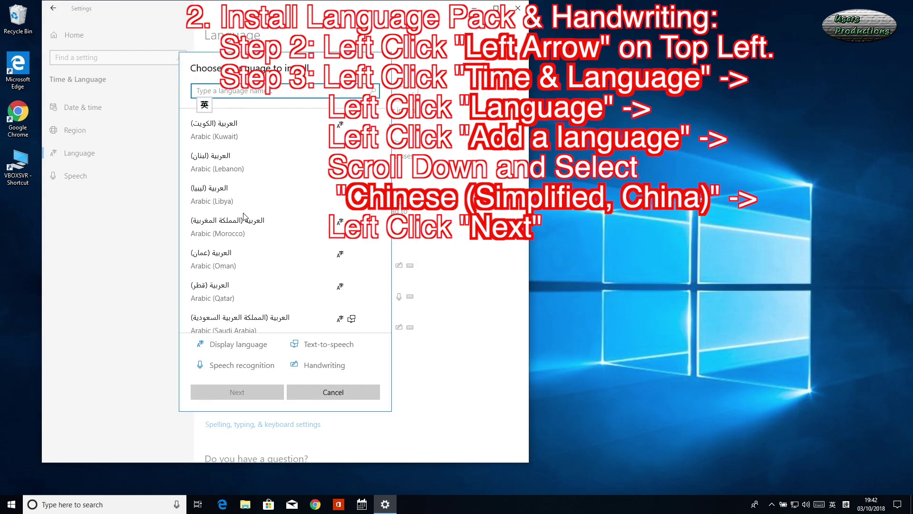
scroll(244, 216, down, 10)
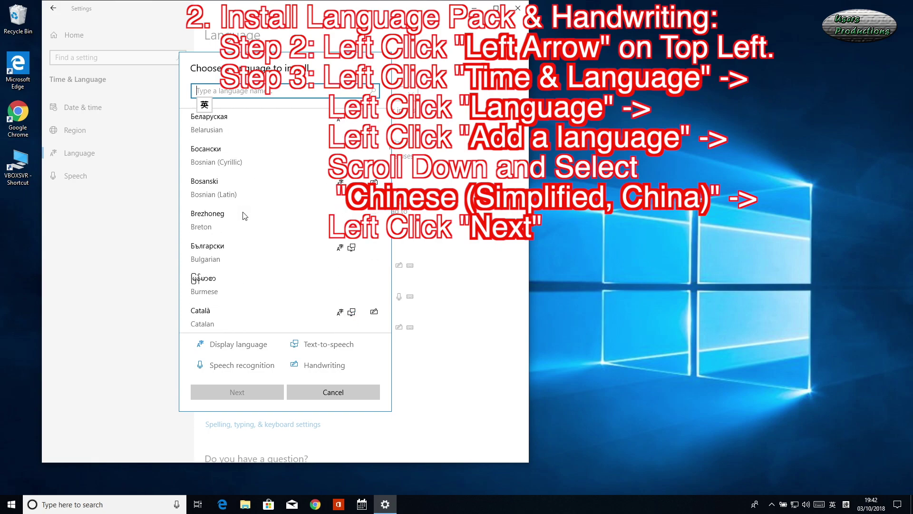
scroll(243, 217, down, 5)
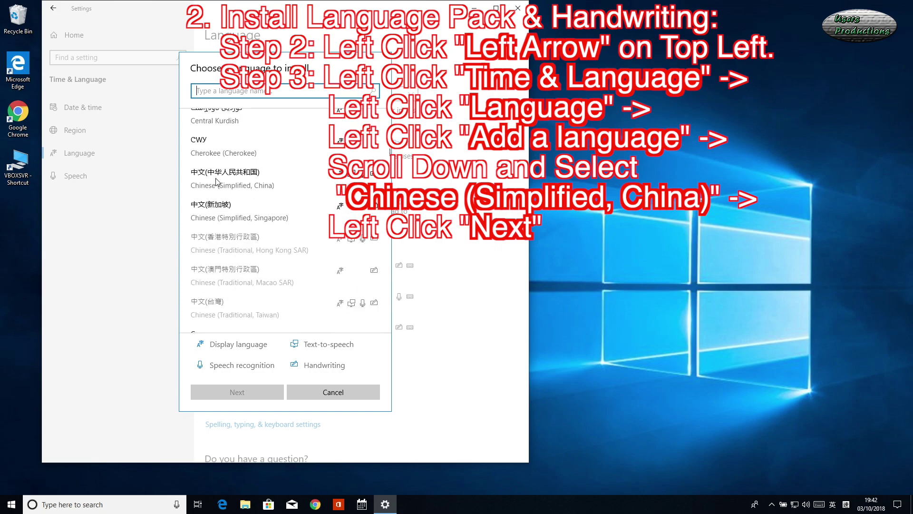
click(249, 179)
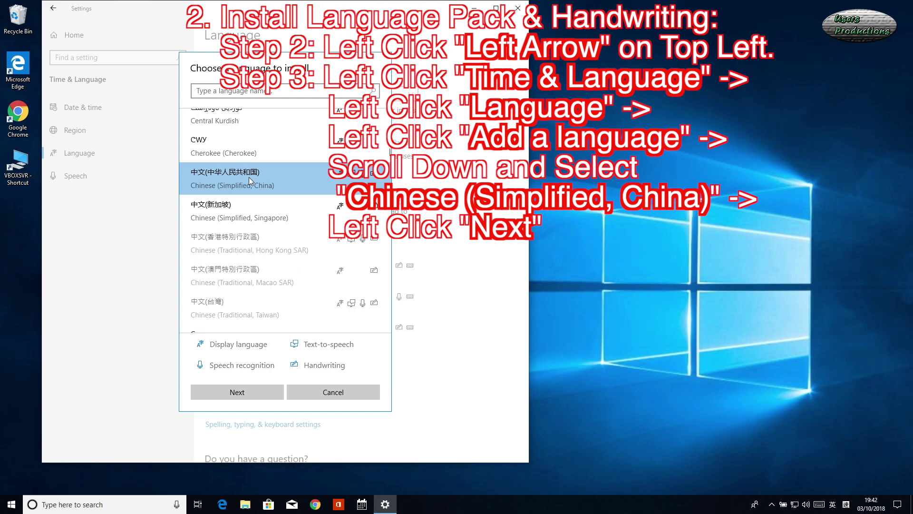
click(243, 393)
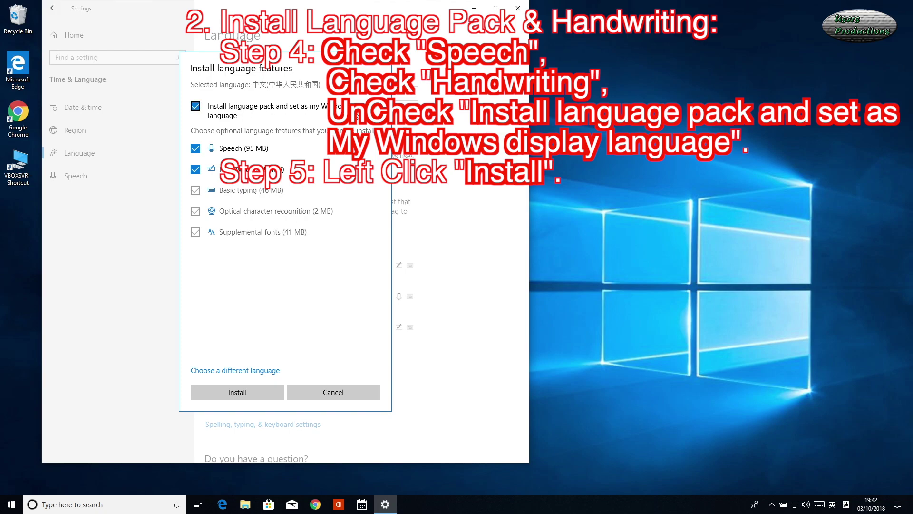
- Install Chinese with Speech and Handwriting, but not as the Windows display language
click(195, 107)
click(242, 391)
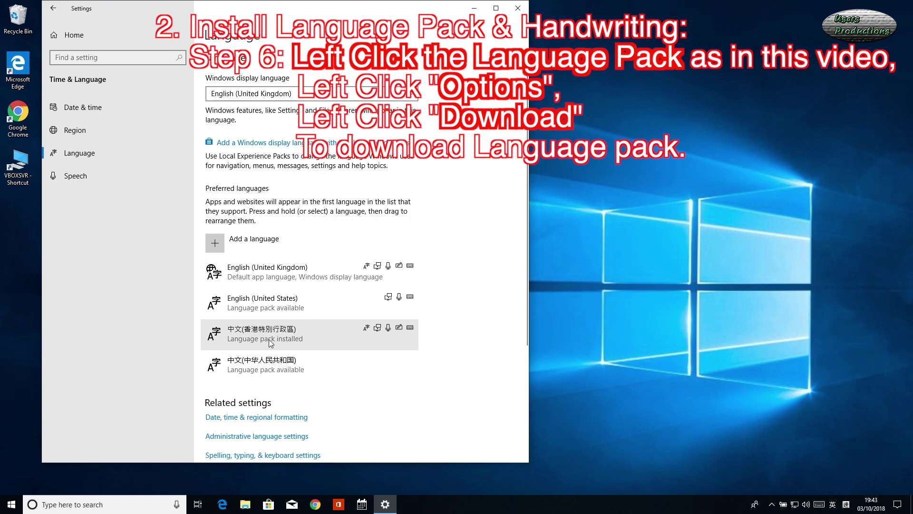
- Download the language pack from the Chinese (Simplified, China) language options
click(292, 370)
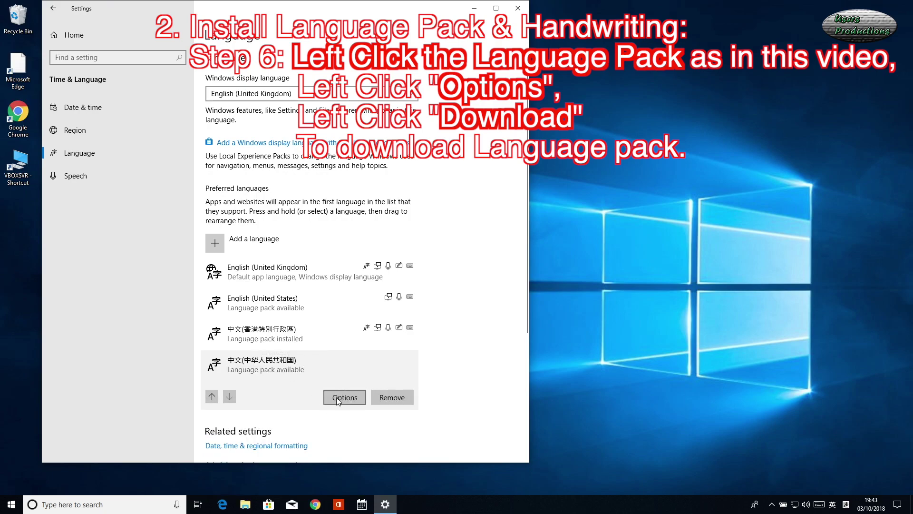
click(344, 399)
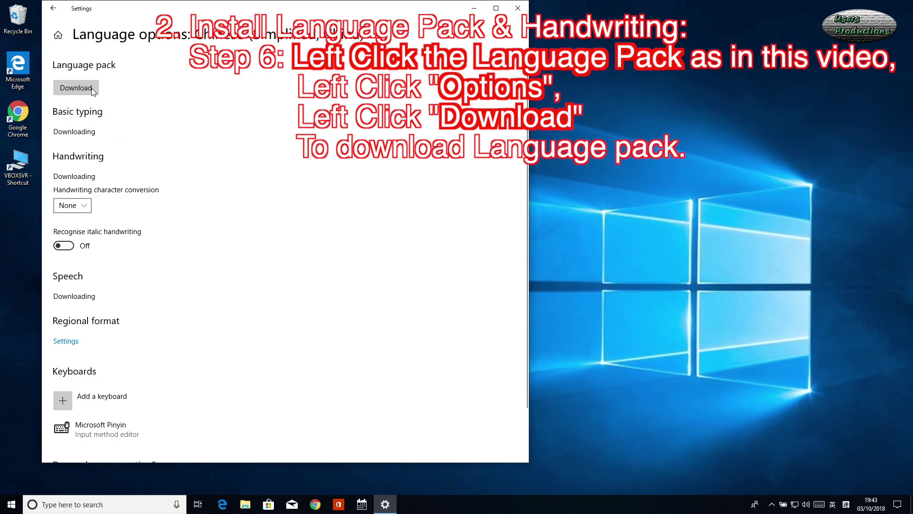
click(92, 92)
click(94, 90)
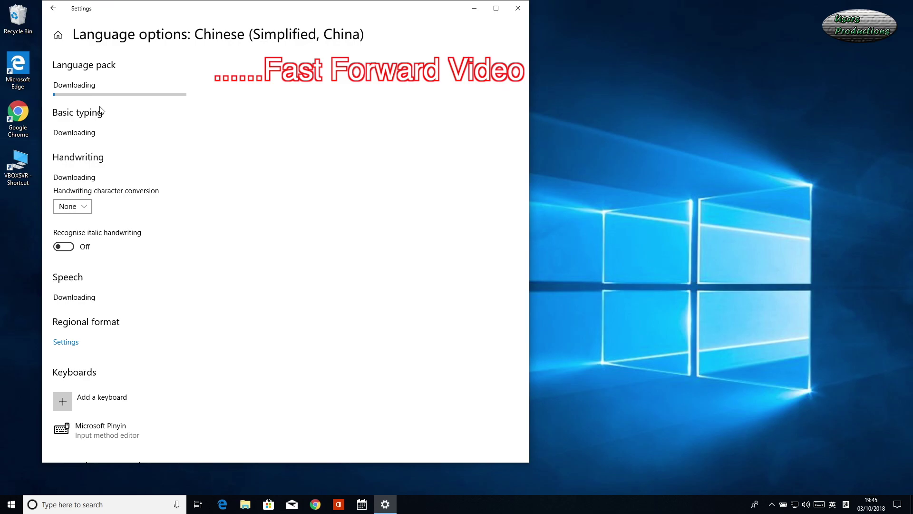
click(809, 397)
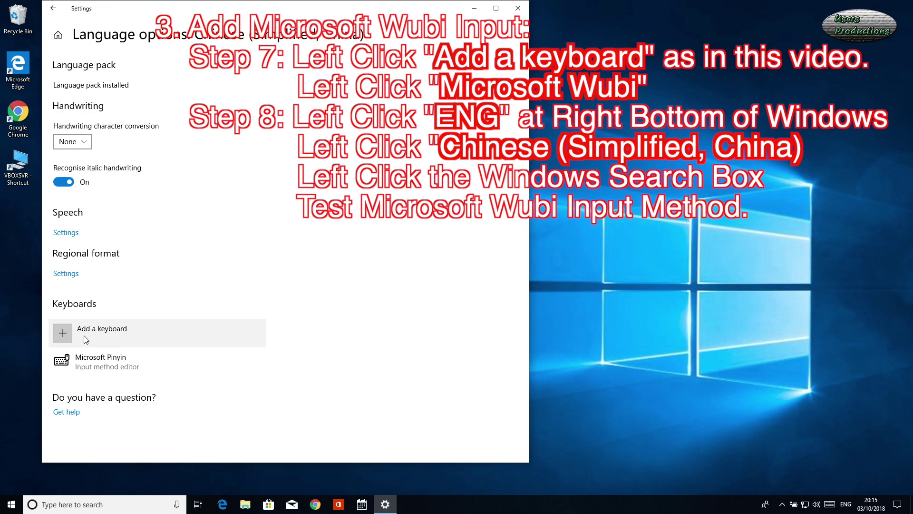
- Add Microsoft Wubi as a keyboard for Chinese (Simplified, China)
click(112, 332)
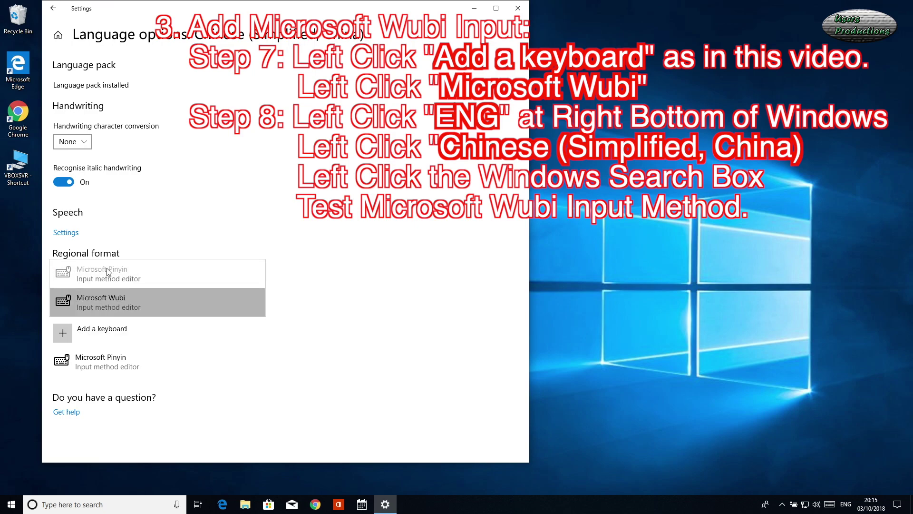
click(92, 301)
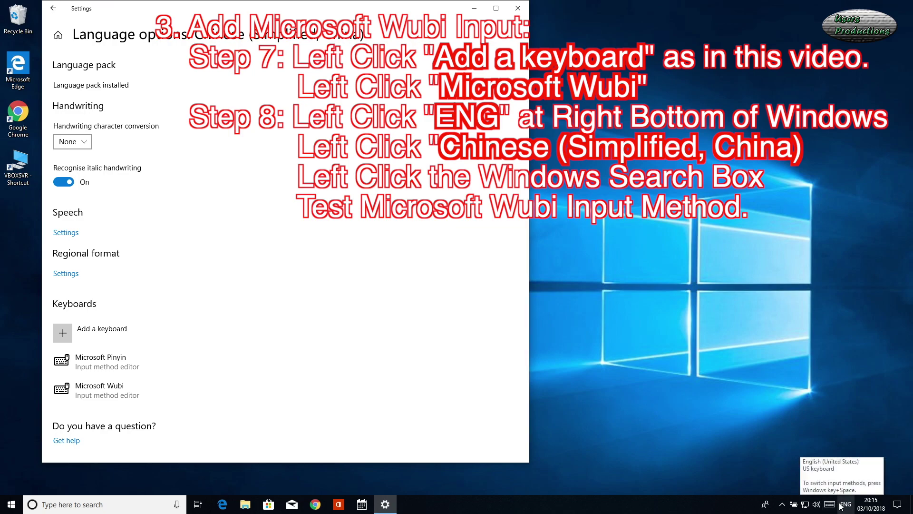
- Switch the input method to Microsoft Wubi in 中 mode, then open Windows search
click(842, 504)
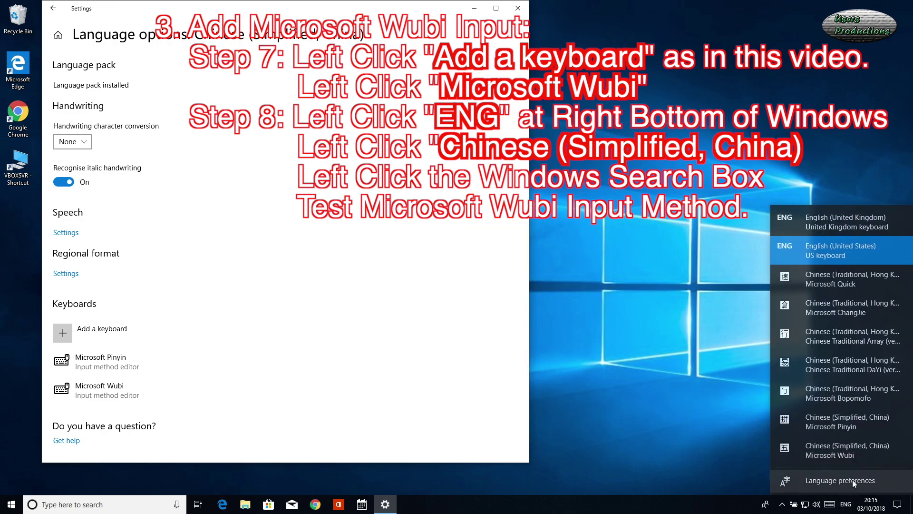
click(841, 453)
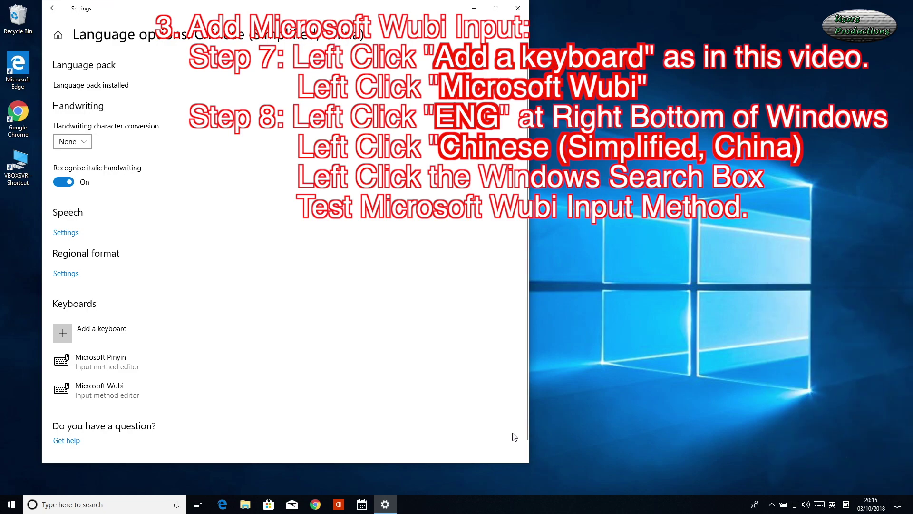
click(832, 505)
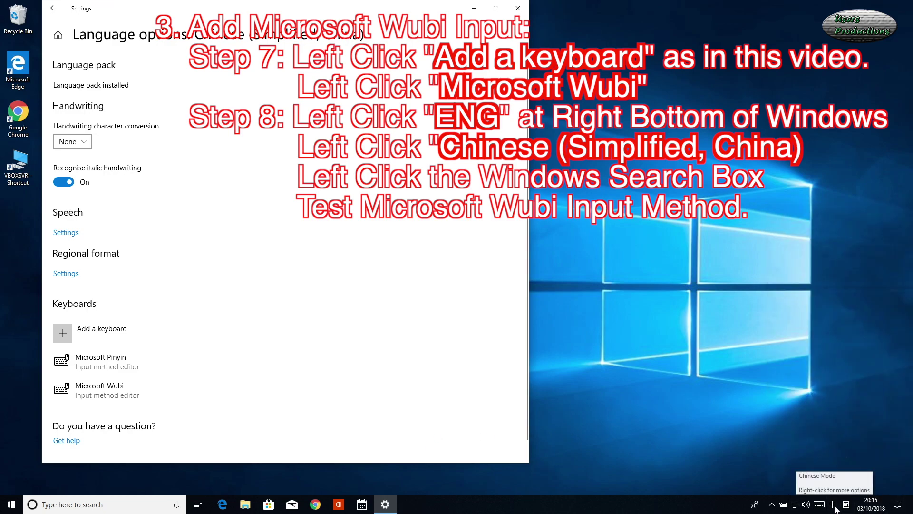
click(133, 504)
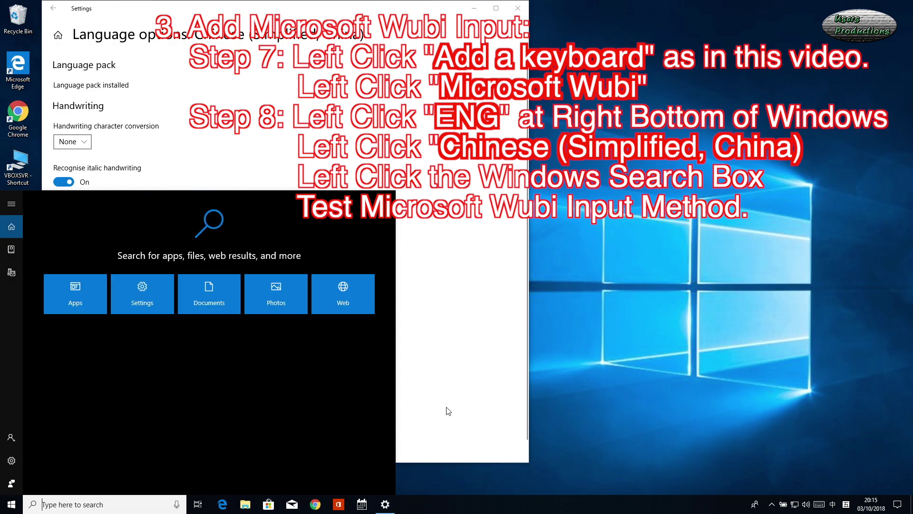
- Enter the Wubi code 'ad' and commit it as the character 基
text(a)
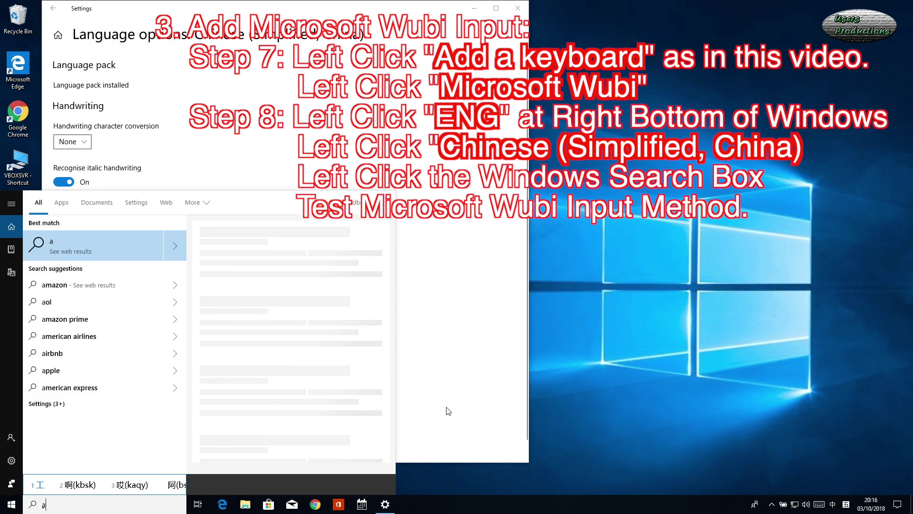
text(d)
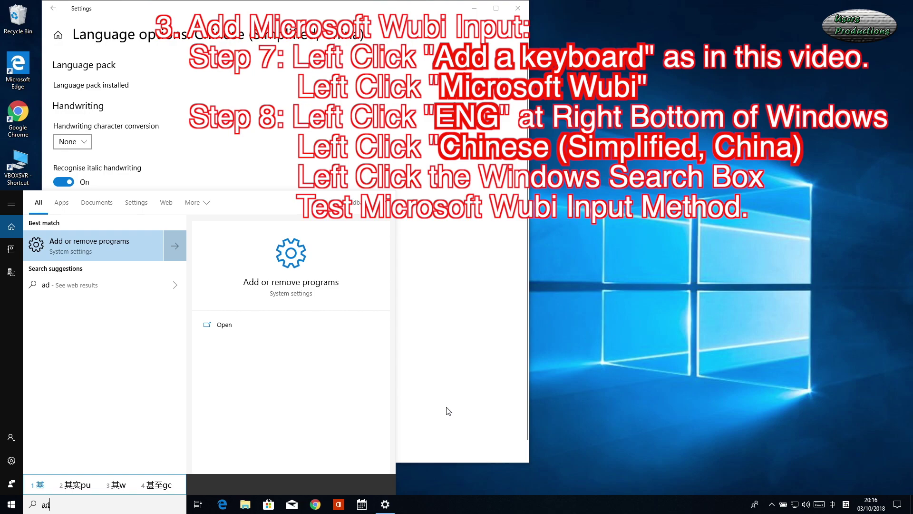
key(space)
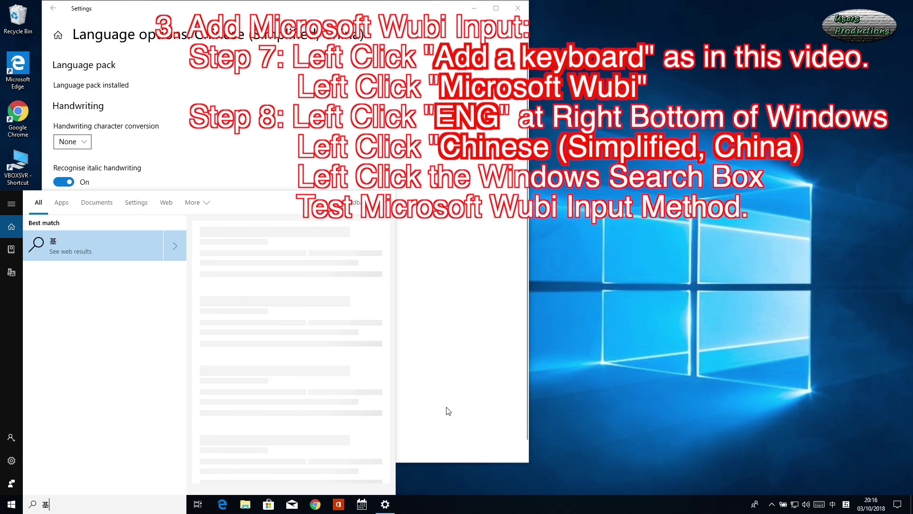